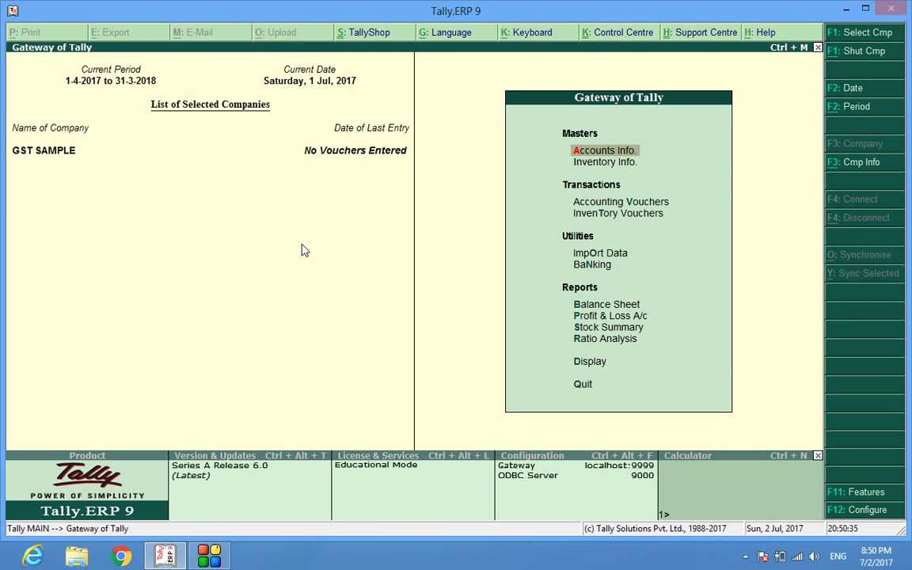
Step: Open the creation form for a single stock group from the inventory masters
{"action": "left_click_drag", "start_coordinate": [507, 69], "coordinate": [722, 131]}
{"action": "left_click_drag", "start_coordinate": [537, 149], "coordinate": [673, 185]}
{"action": "key", "text": "Down"}
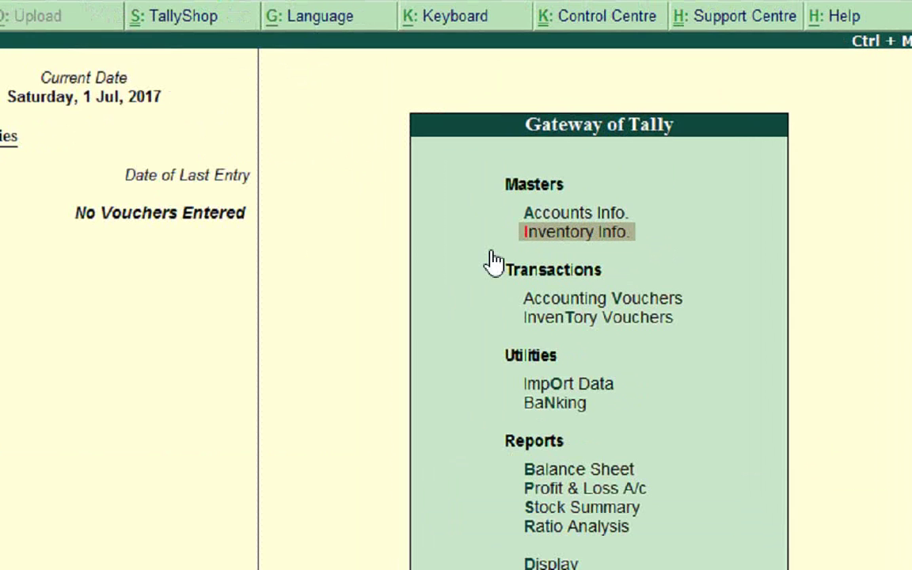
{"action": "key", "text": "Return"}
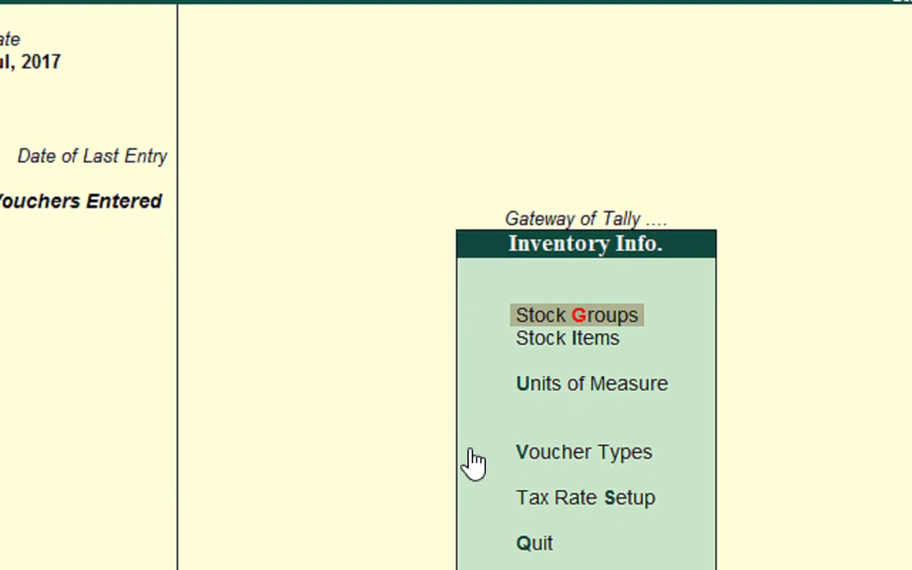
{"action": "key", "text": "Return"}
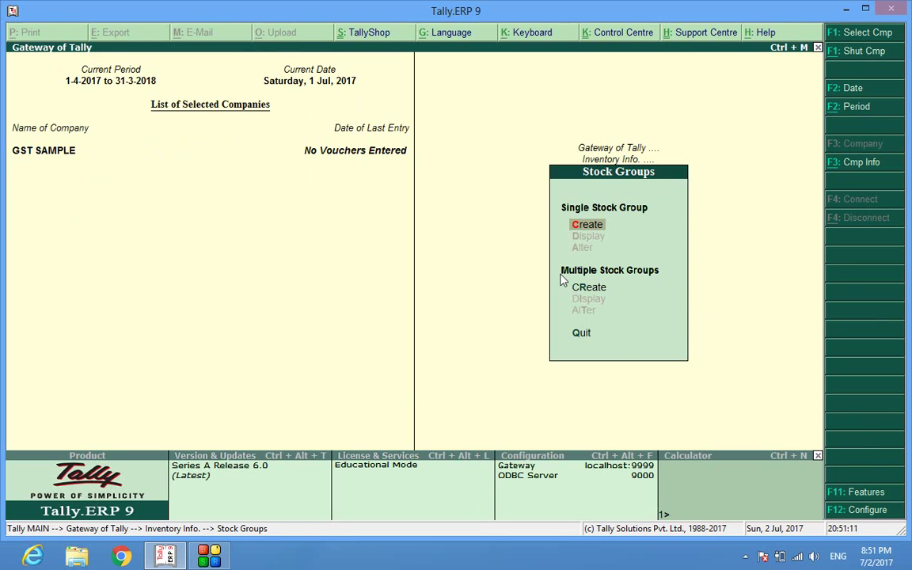
{"action": "key", "text": "Return"}
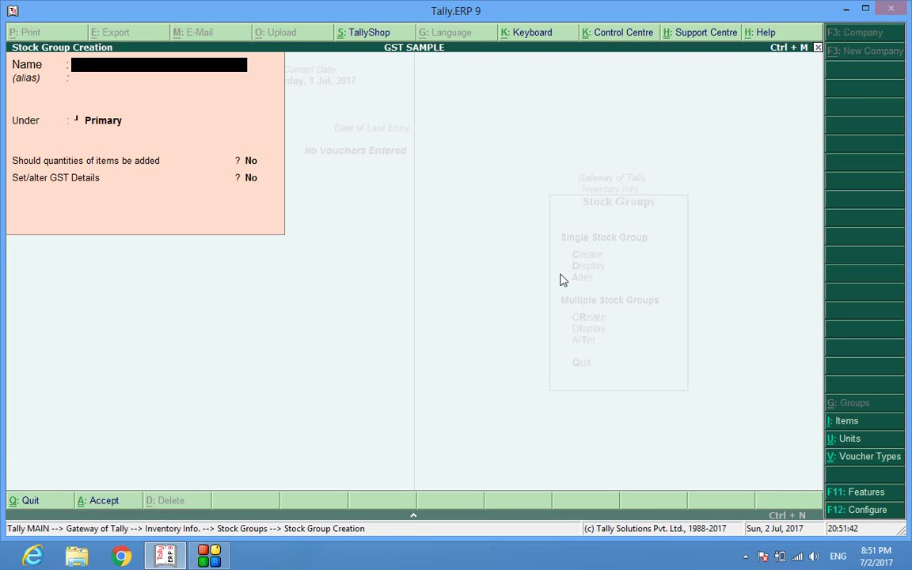
Step: Name the stock group LAPTOP under Primary, leave adding item quantities at No, and set its GST details option to Yes
{"action": "type", "text": "LAPTOP"}
{"action": "key", "text": "Return"}
{"action": "key", "text": "Return"}
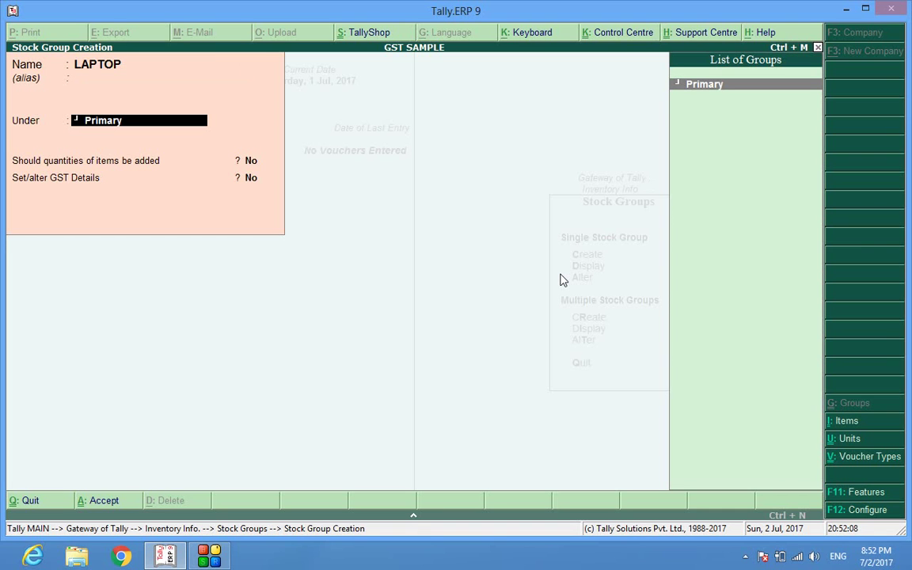
{"action": "key", "text": "Return"}
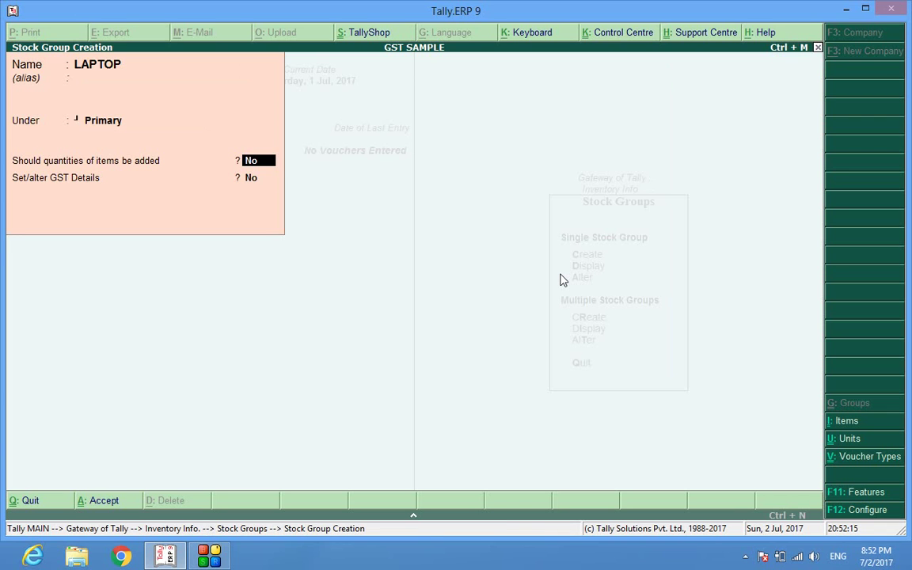
{"action": "key", "text": "Return"}
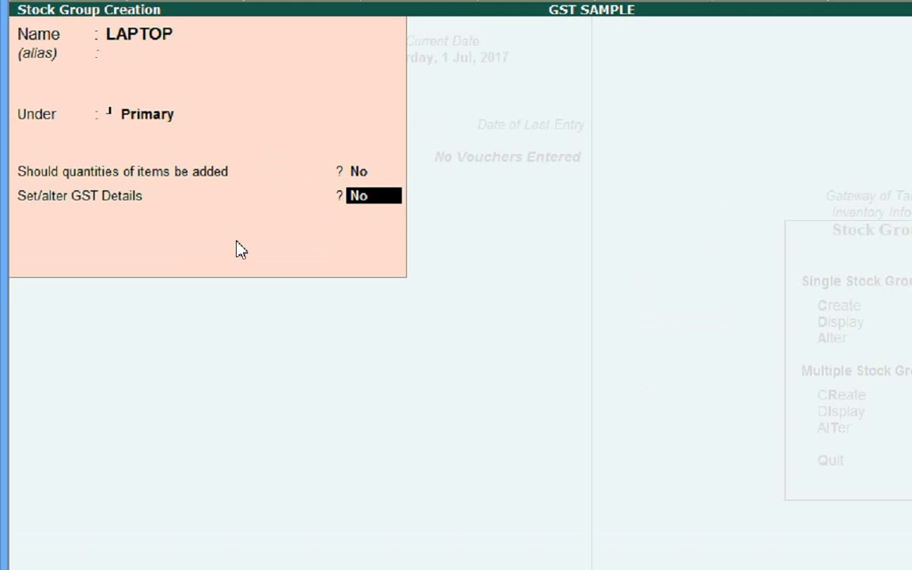
{"action": "type", "text": "y"}
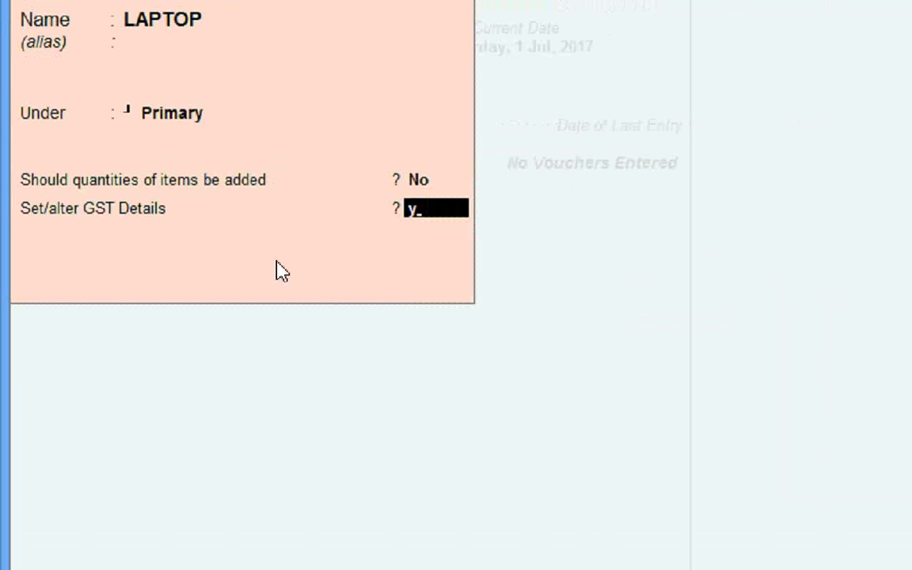
{"action": "key", "text": "Return"}
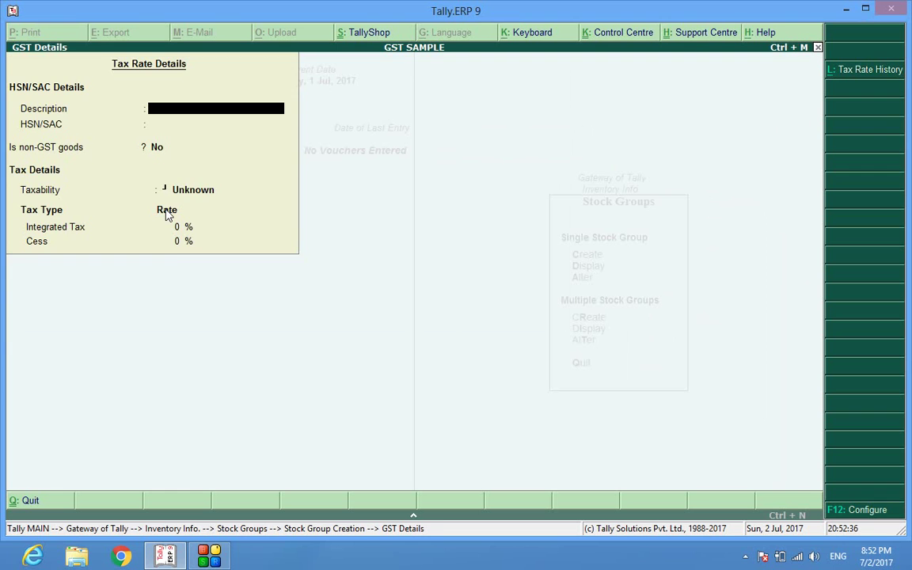
Step: Turn off the HSN/SAC details and type of goods options in the GST details configuration and leave taxability as Unknown
{"action": "key", "text": "F12"}
{"action": "type", "text": "n"}
{"action": "key", "text": "Return"}
{"action": "type", "text": "n"}
{"action": "key", "text": "Return"}
{"action": "key", "text": "Return"}
{"action": "key", "text": "Return"}
{"action": "key", "text": "Return"}
{"action": "key", "text": "Return"}
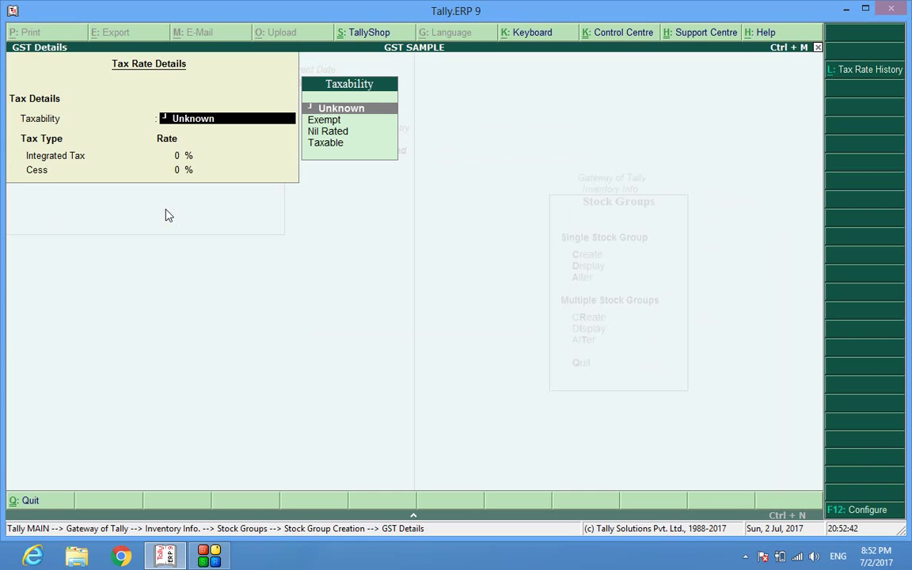
{"action": "key", "text": "Return"}
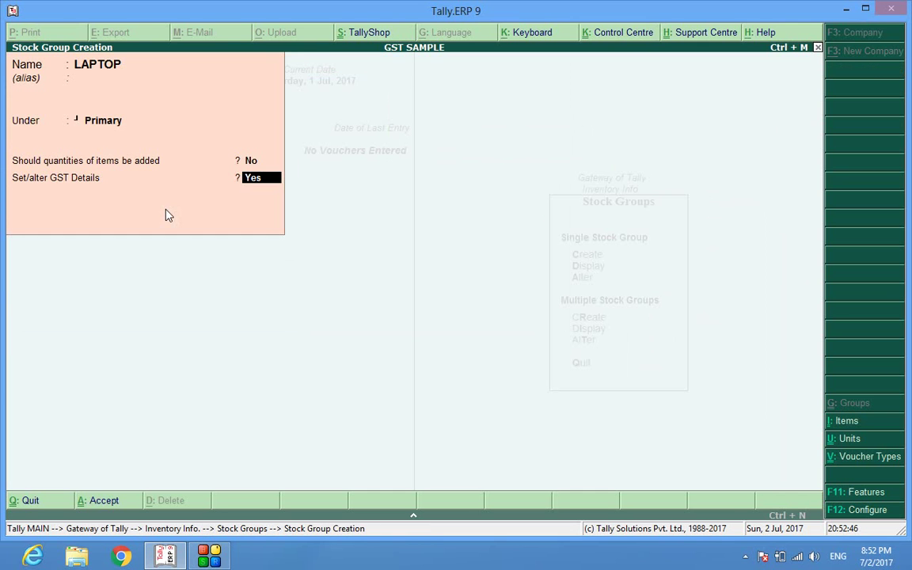
Step: Reopen the LAPTOP group's GST details and set taxability to Taxable with an integrated tax rate of 18%
{"action": "key", "text": "Return"}
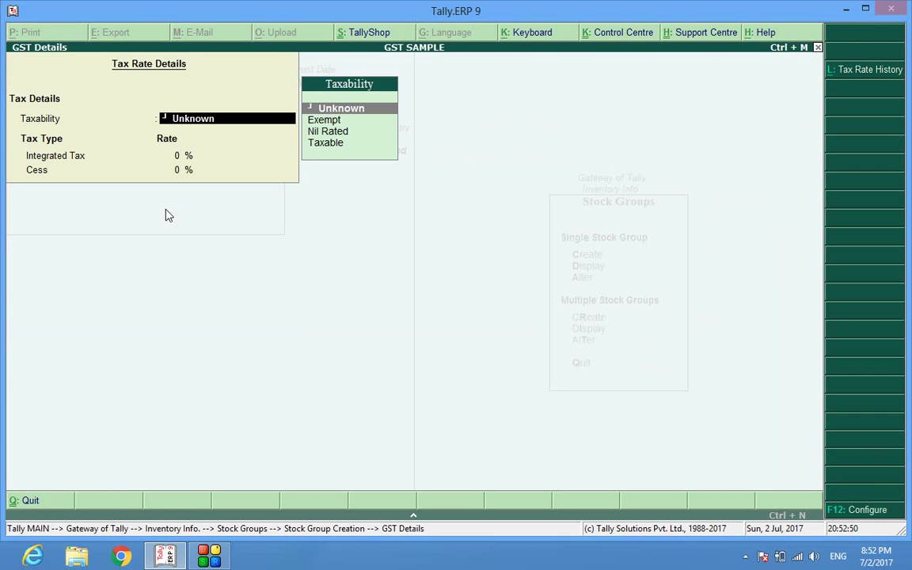
{"action": "key", "text": "Down"}
{"action": "key", "text": "Down"}
{"action": "key", "text": "Down"}
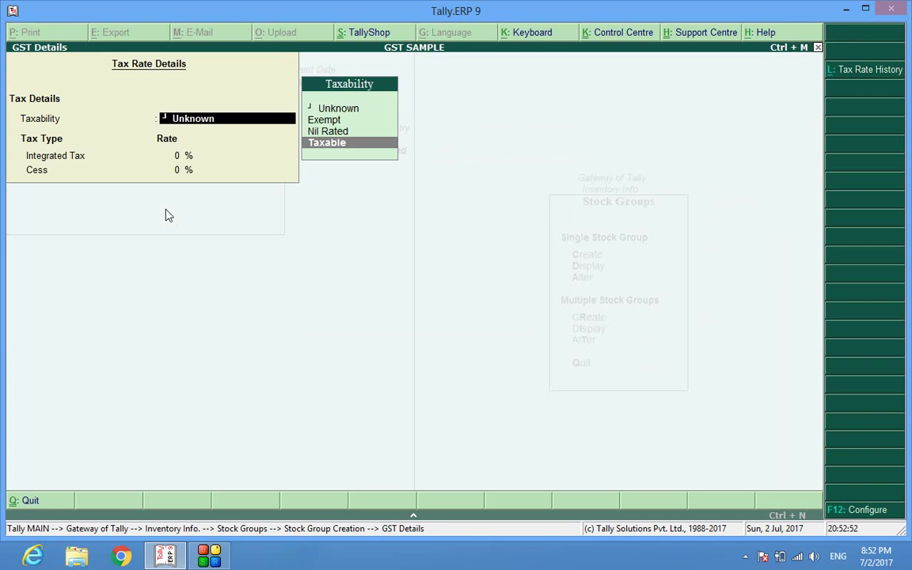
{"action": "key", "text": "Return"}
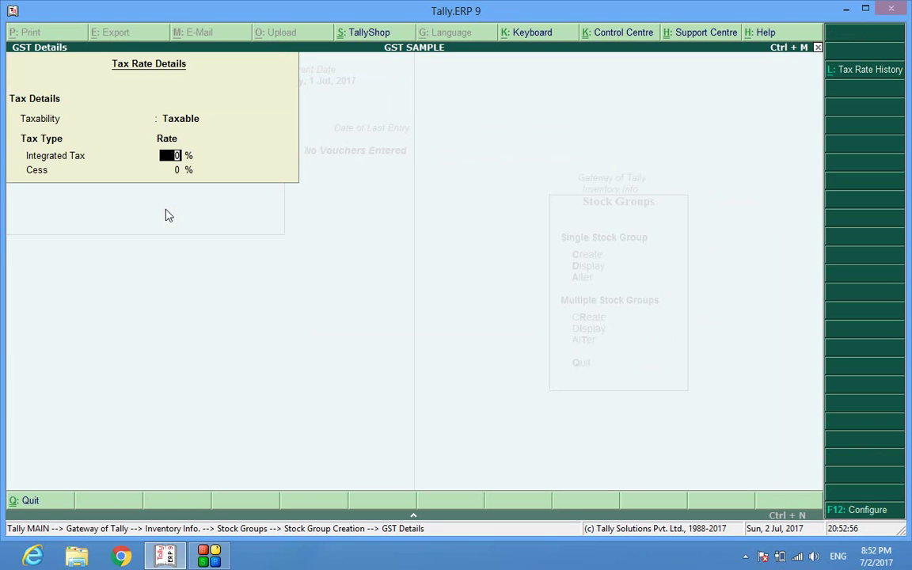
{"action": "type", "text": "18"}
{"action": "key", "text": "Return"}
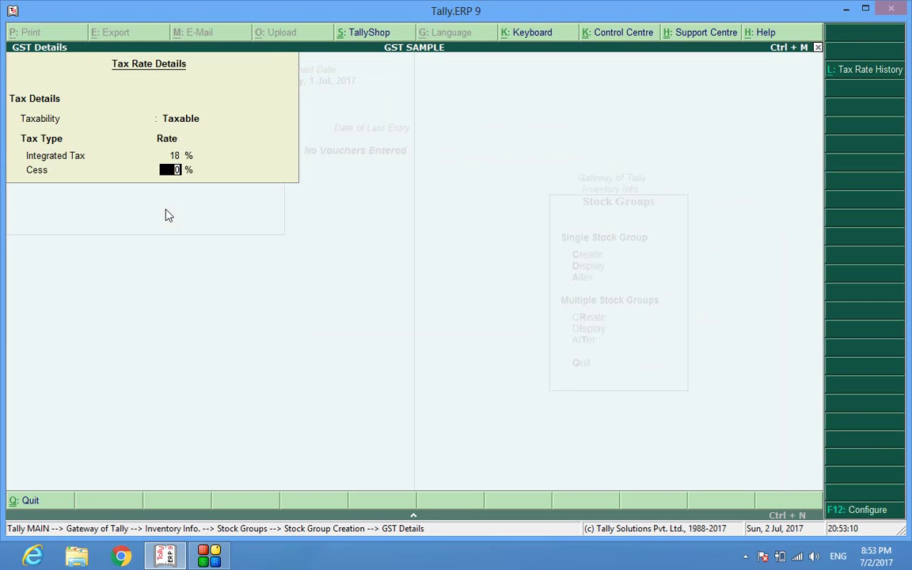
{"action": "key", "text": "Up"}
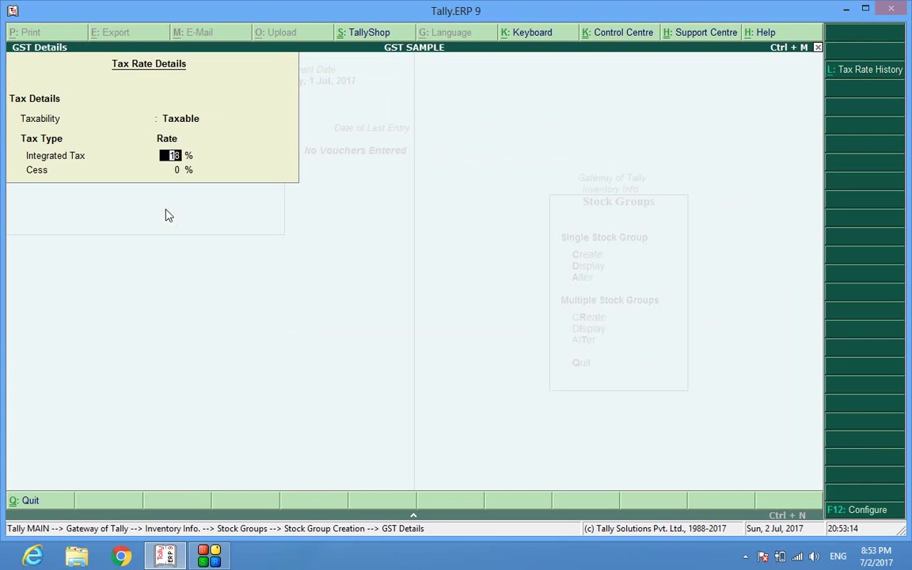
Step: Configure the GST details to allow HSN/SAC details, type of goods, reverse charge calculation and all GST tax types
{"action": "key", "text": "F12"}
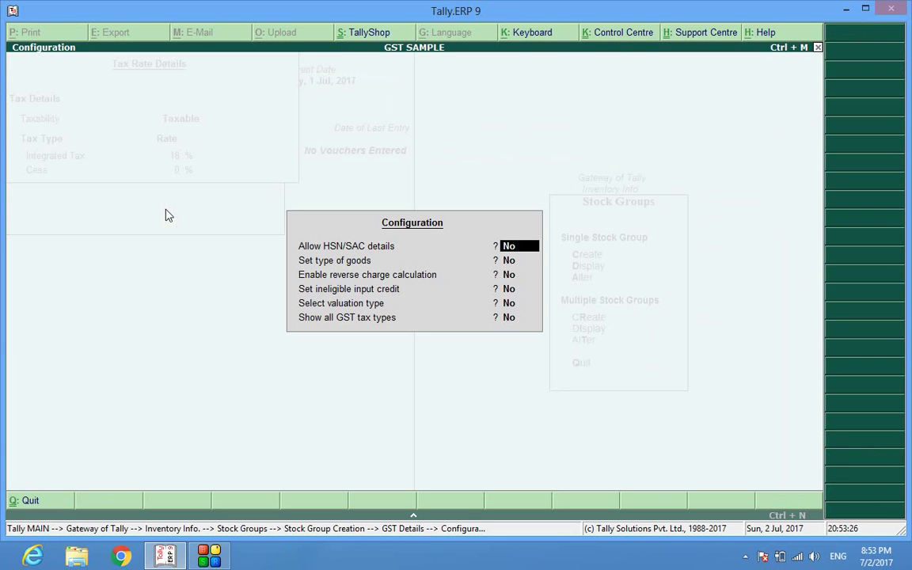
{"action": "type", "text": "Y"}
{"action": "key", "text": "Return"}
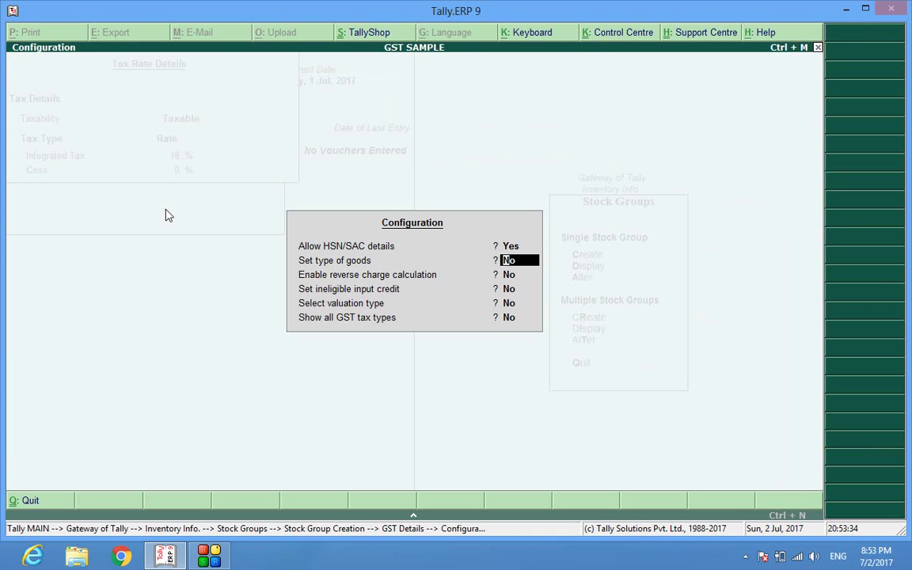
{"action": "type", "text": "y"}
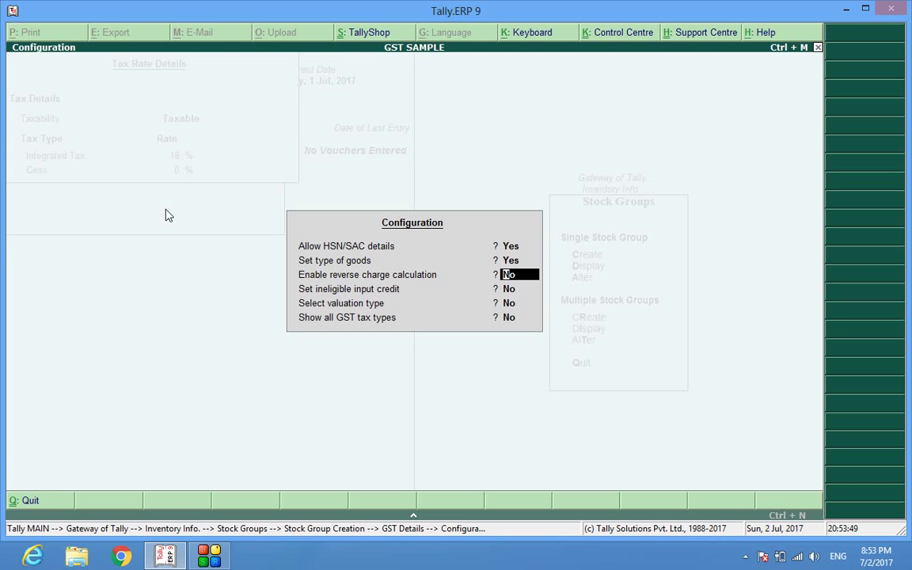
{"action": "key", "text": "y"}
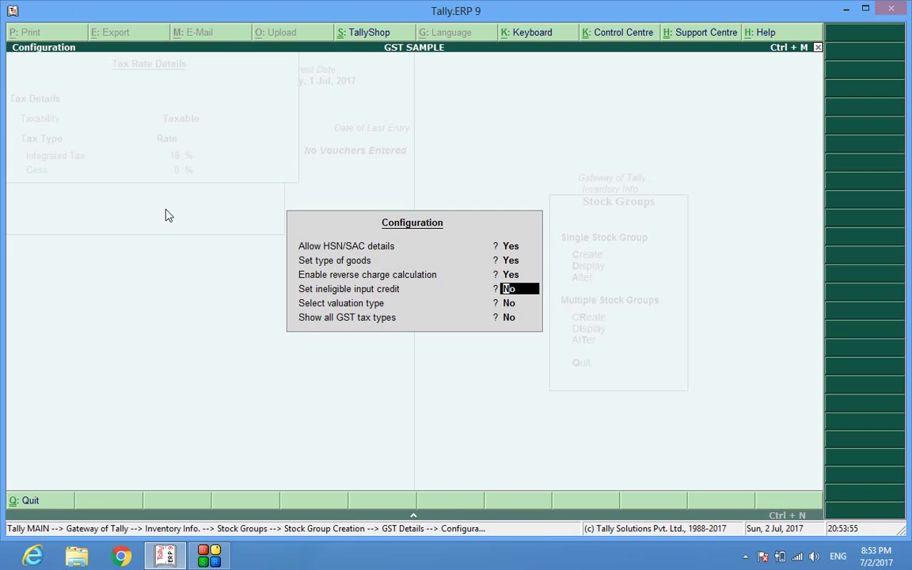
{"action": "key", "text": "Return"}
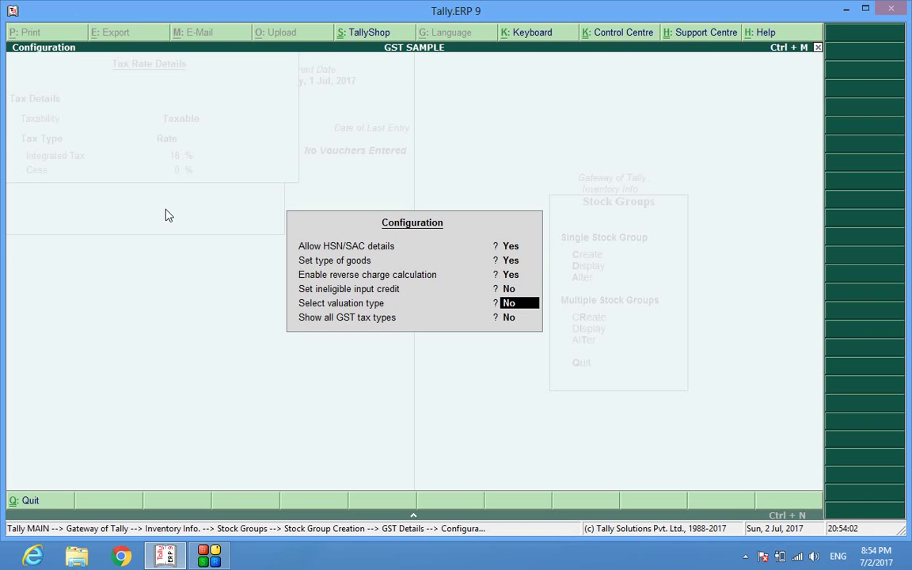
{"action": "key", "text": "Return"}
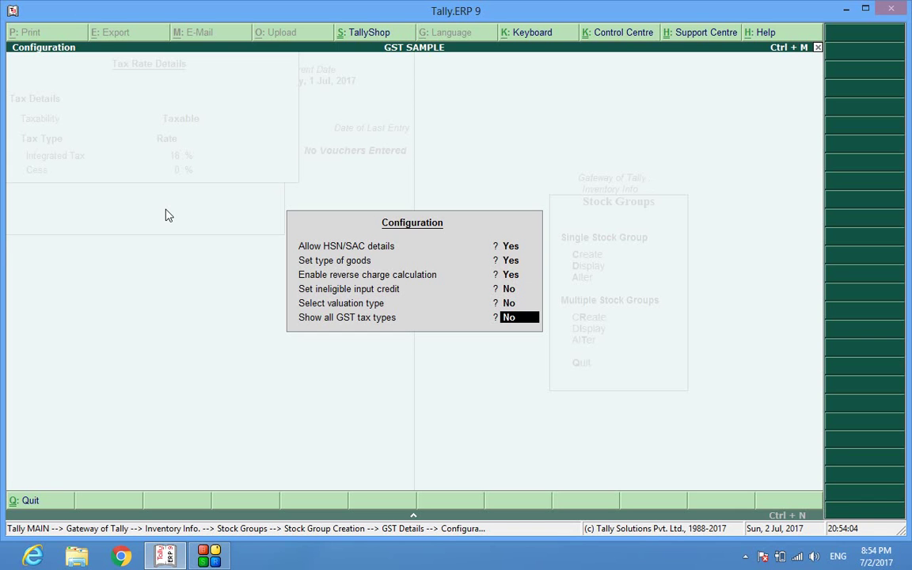
{"action": "type", "text": "y"}
{"action": "key", "text": "Return"}
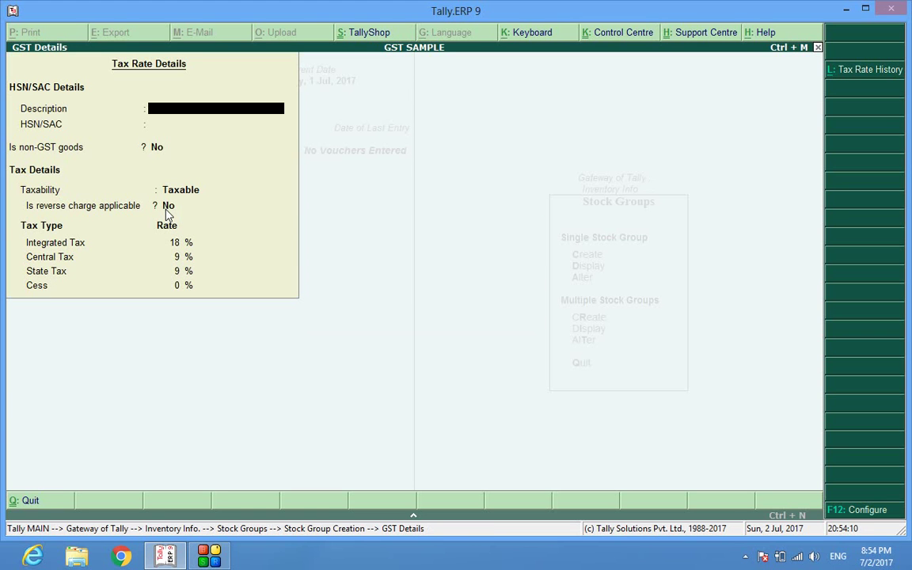
Step: Enter Laptop as the description and 123344 as the HSN/SAC code in the group's GST details
{"action": "key", "text": "Escape"}
{"action": "key", "text": "Return"}
{"action": "key", "text": "Return"}
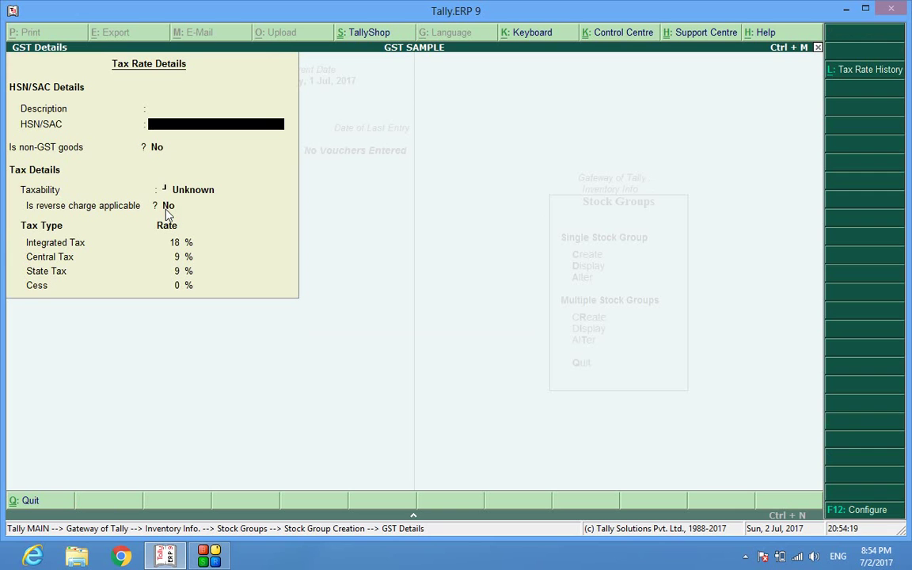
{"action": "key", "text": "Up"}
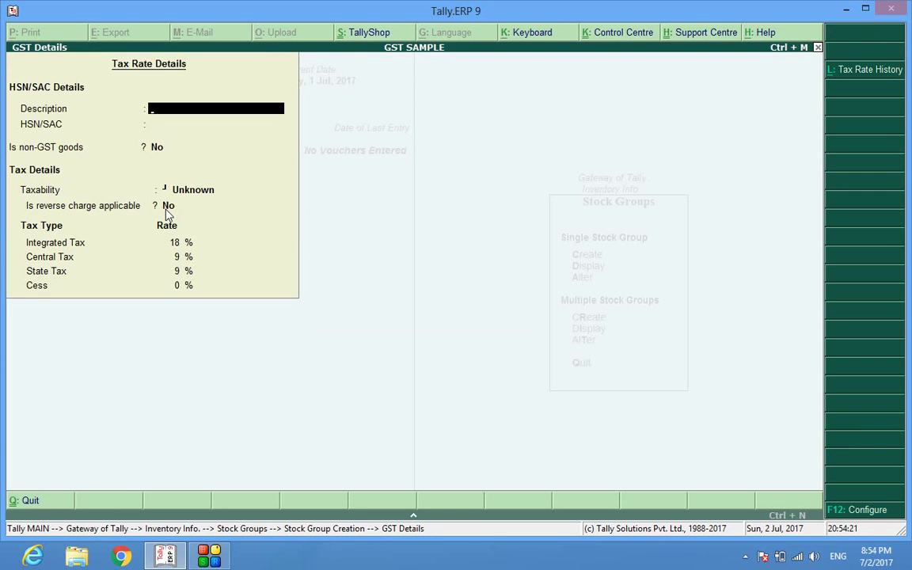
{"action": "type", "text": "Laptop"}
{"action": "key", "text": "Return"}
{"action": "type", "text": "123344"}
{"action": "key", "text": "Return"}
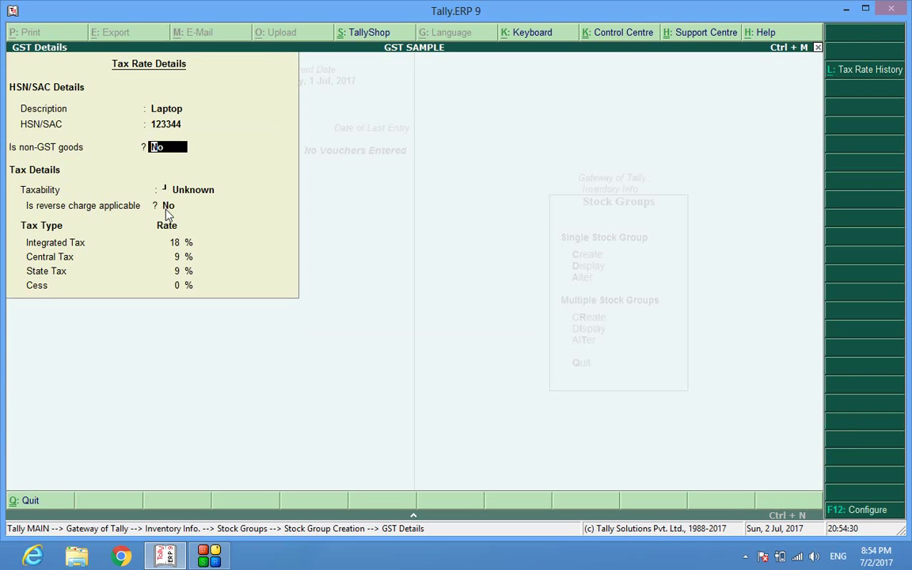
Step: Mark the group as non-GST goods, and decline accepting the stock group
{"action": "type", "text": "y"}
{"action": "key", "text": "Return"}
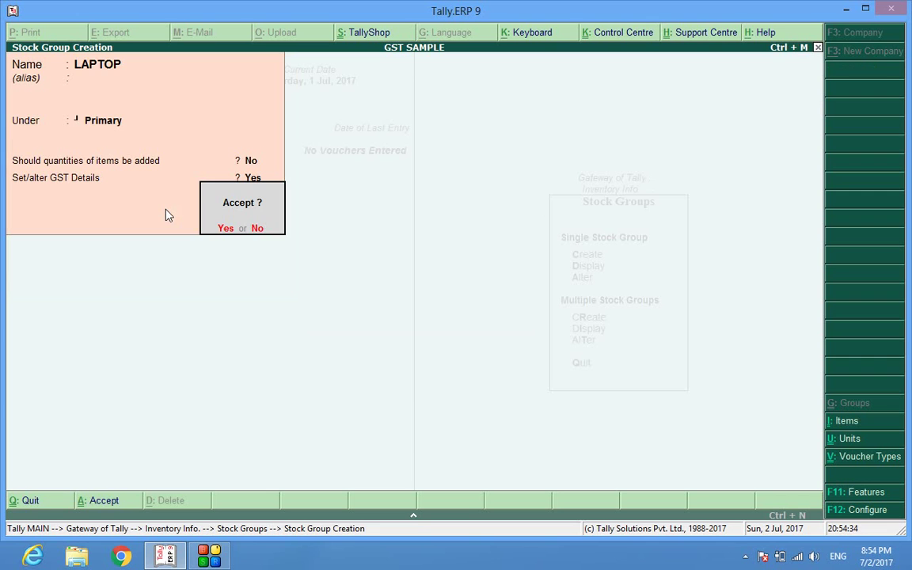
{"action": "key", "text": "n"}
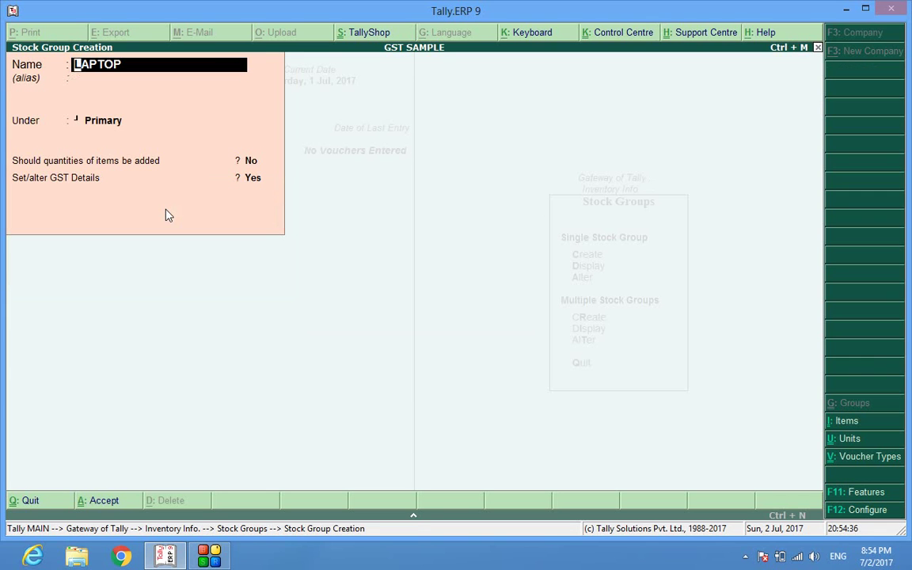
Step: Reopen the LAPTOP group's GST details and set the non-GST goods option to No
{"action": "key", "text": "Return"}
{"action": "key", "text": "Return"}
{"action": "key", "text": "Return"}
{"action": "key", "text": "Return"}
{"action": "key", "text": "Return"}
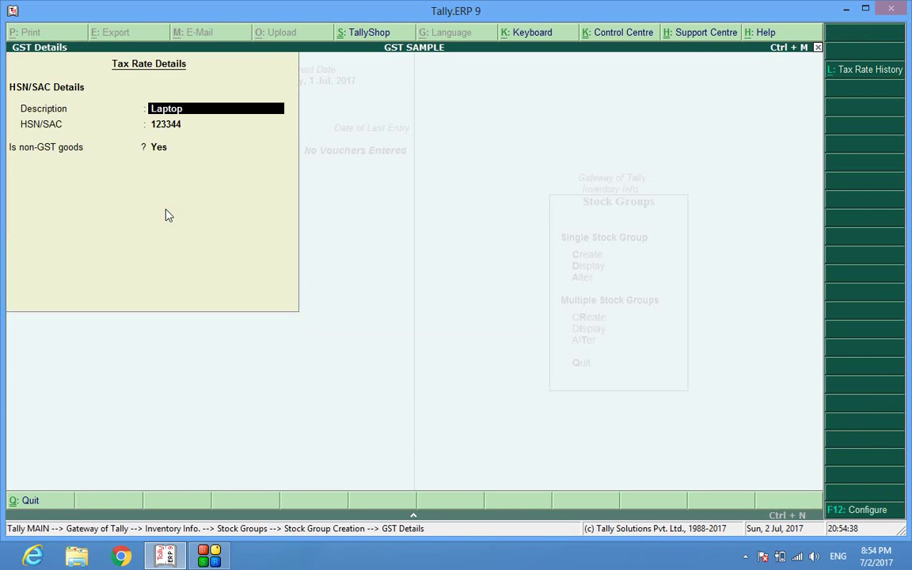
{"action": "key", "text": "Return"}
{"action": "key", "text": "Return"}
{"action": "type", "text": "n"}
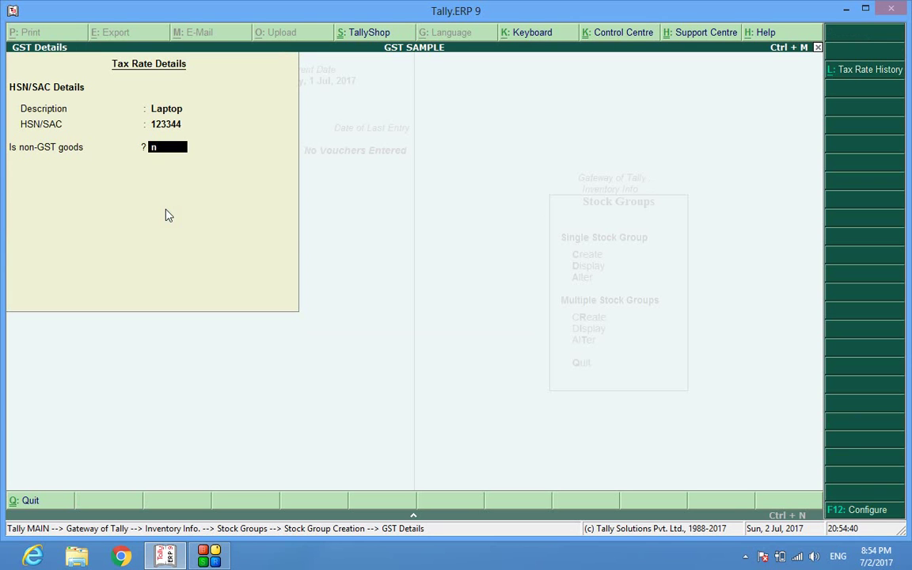
{"action": "key", "text": "Return"}
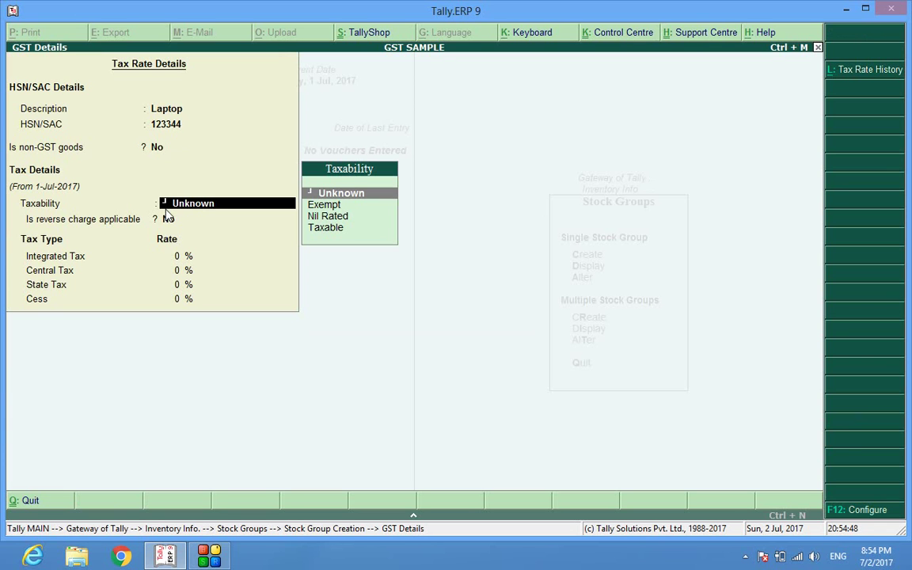
Step: Set taxability to Taxable without reverse charge and integrated tax to 18%, accepting 9% each for central and state tax
{"action": "key", "text": "Down"}
{"action": "key", "text": "Down"}
{"action": "key", "text": "Down"}
{"action": "key", "text": "Return"}
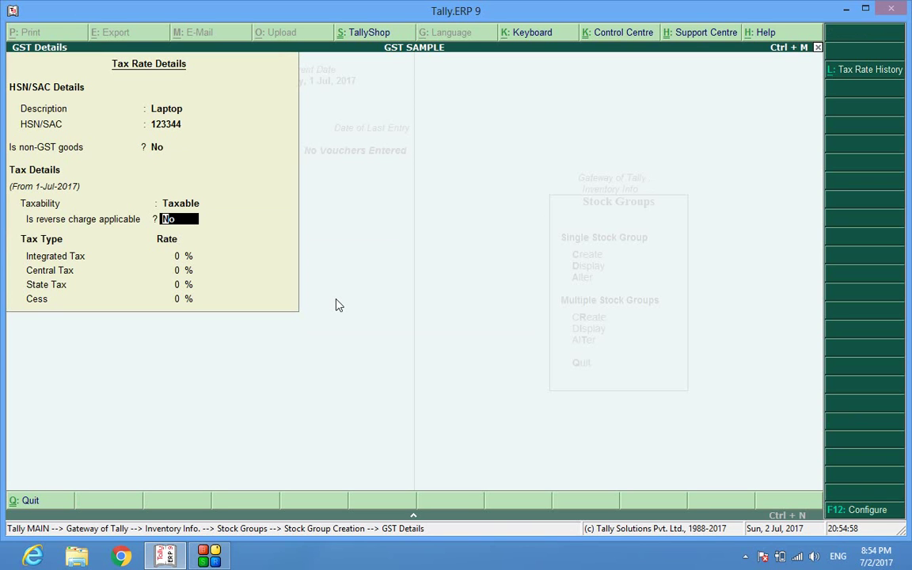
{"action": "key", "text": "Return"}
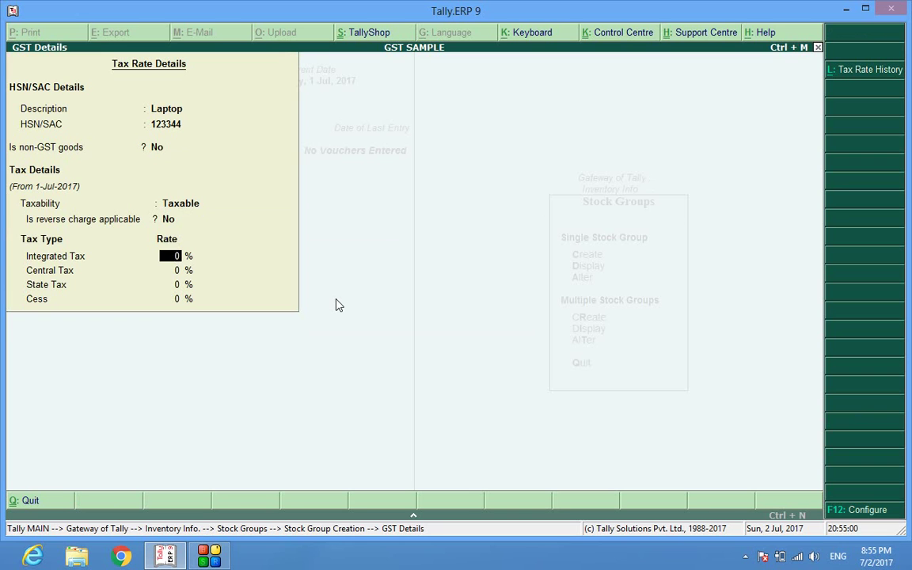
{"action": "type", "text": "18"}
{"action": "key", "text": "Return"}
{"action": "key", "text": "Return"}
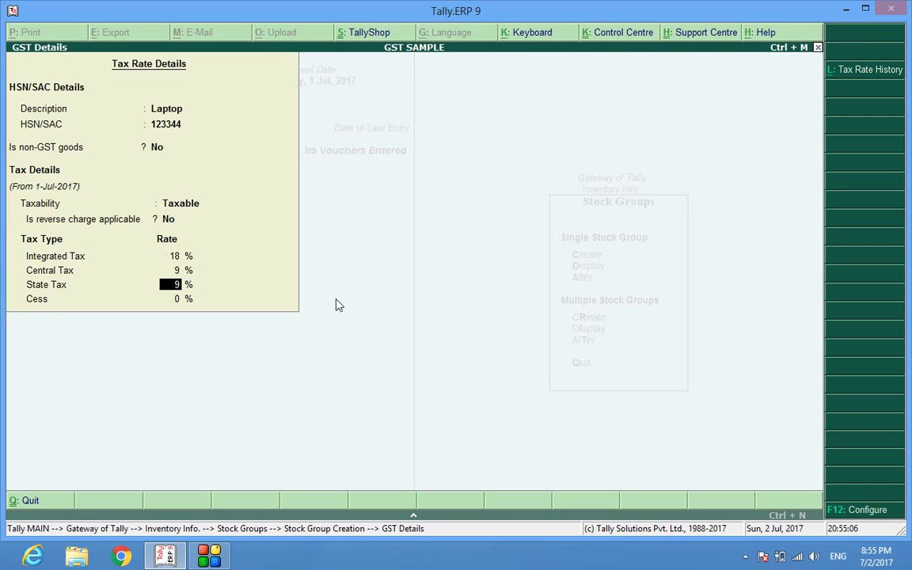
{"action": "key", "text": "Return"}
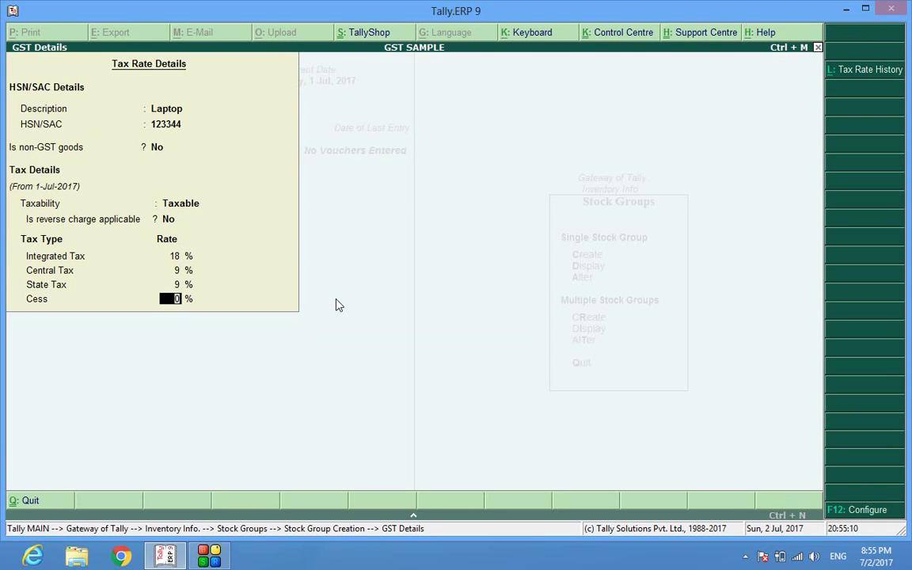
Step: Keep the LAPTOP group's cess rate at 0% and make the revised GST details applicable from 1-Jul-2017
{"action": "key", "text": "Return"}
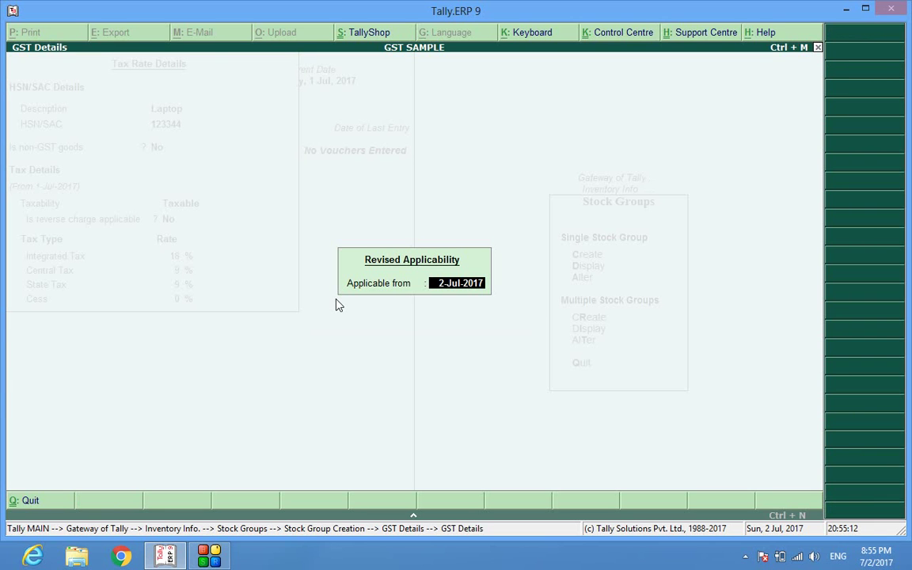
{"action": "type", "text": "1"}
{"action": "key", "text": "Return"}
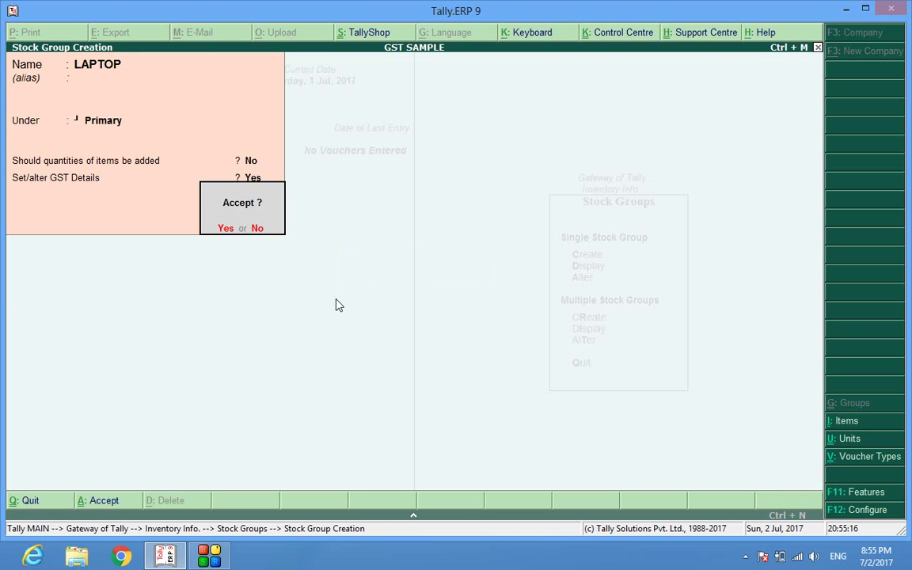
Step: Decline accepting the stock group and recheck its GST details, from the HSN/SAC code through the tax rates
{"action": "key", "text": "Escape"}
{"action": "key", "text": "Return"}
{"action": "key", "text": "Return"}
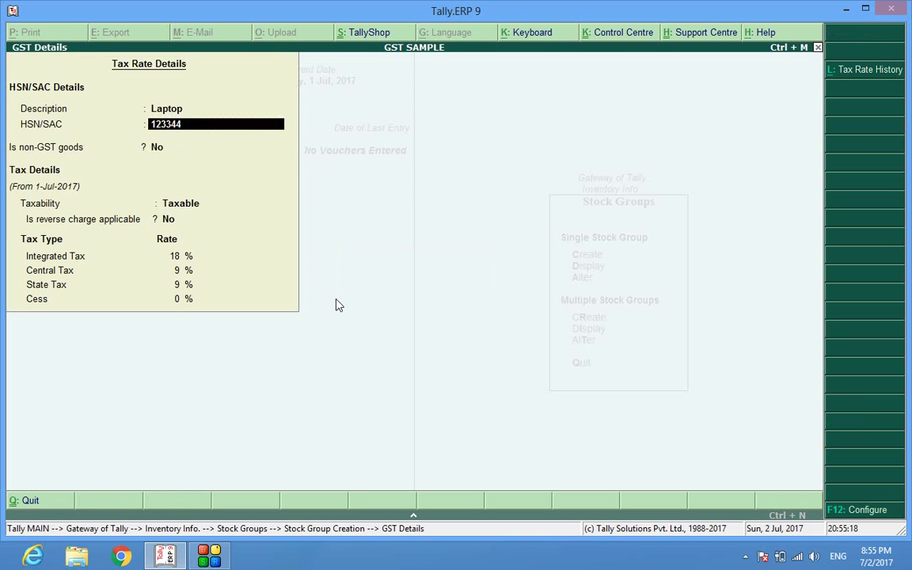
{"action": "key", "text": "Return"}
{"action": "key", "text": "Return"}
{"action": "key", "text": "Return"}
{"action": "key", "text": "Return"}
{"action": "key", "text": "Return"}
{"action": "key", "text": "Return"}
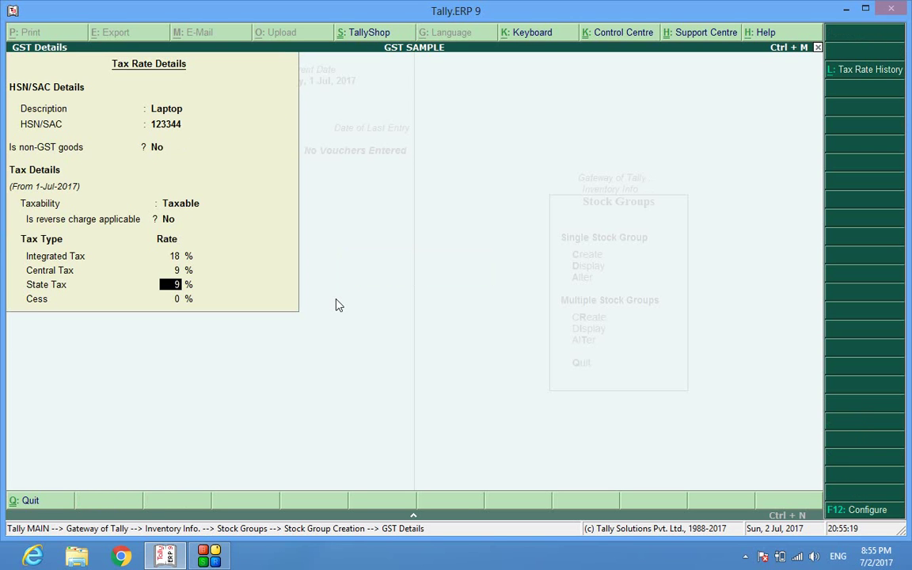
Step: Accept the LAPTOP stock group and return to the Gateway of Tally
{"action": "key", "text": "Return"}
{"action": "key", "text": "Return"}
{"action": "key", "text": "Return"}
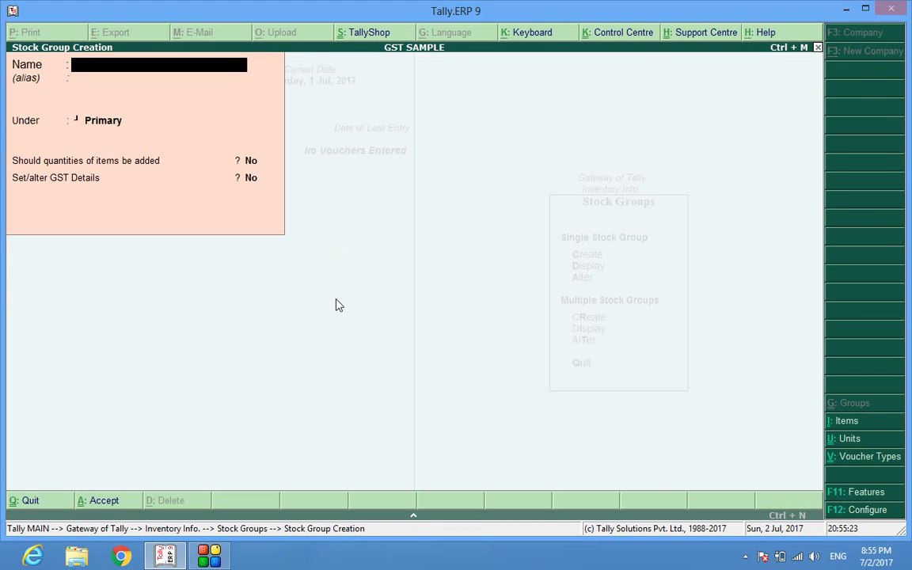
{"action": "key", "text": "Escape"}
{"action": "key", "text": "Escape"}
{"action": "key", "text": "Escape"}
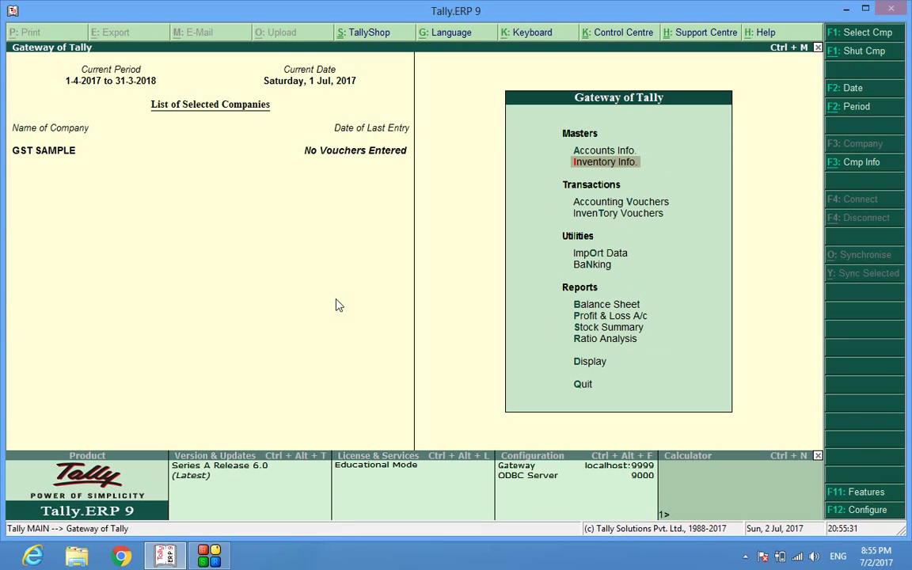
Step: Open the creation form for a single stock item in the inventory masters
{"action": "key", "text": "Down"}
{"action": "key", "text": "Up"}
{"action": "key", "text": "Return"}
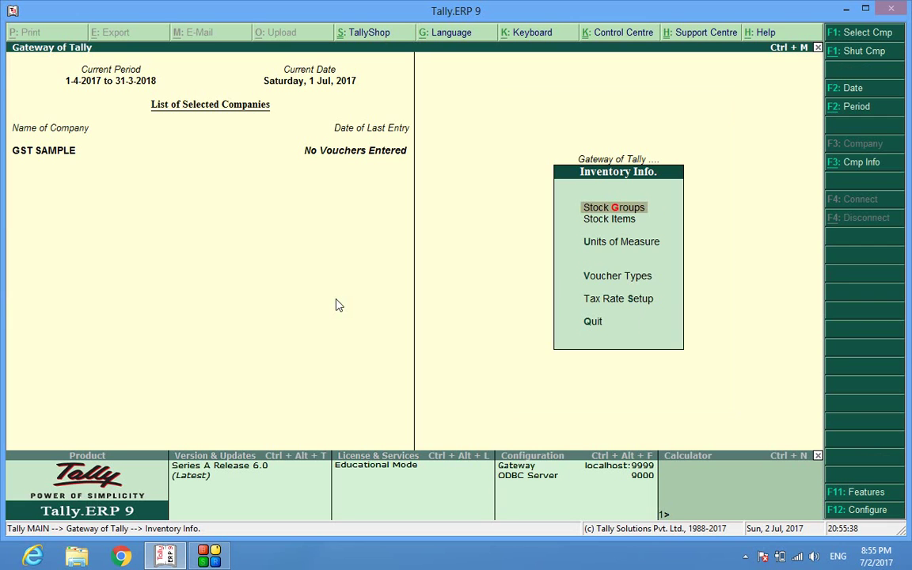
{"action": "key", "text": "Escape"}
{"action": "key", "text": "Return"}
{"action": "key", "text": "Down"}
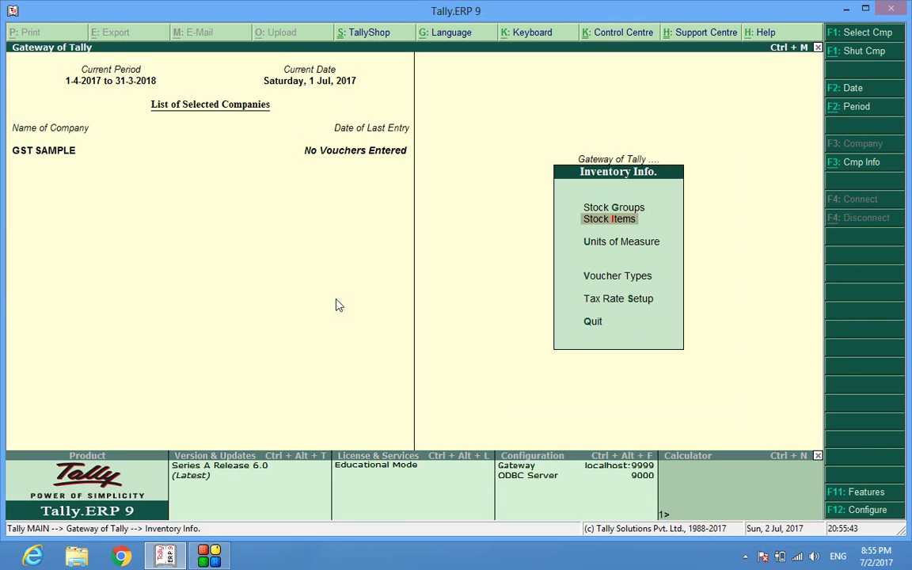
{"action": "key", "text": "Up"}
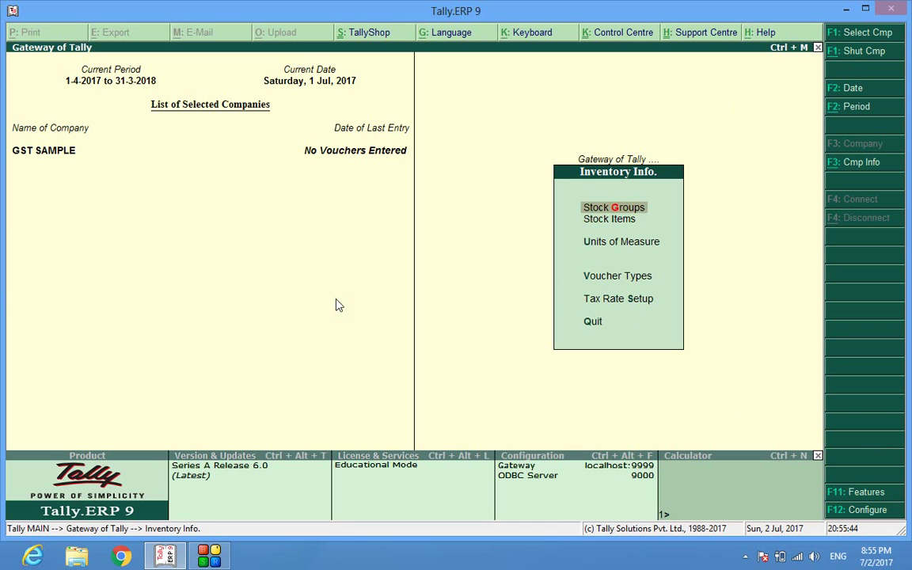
{"action": "key", "text": "Down"}
{"action": "key", "text": "Return"}
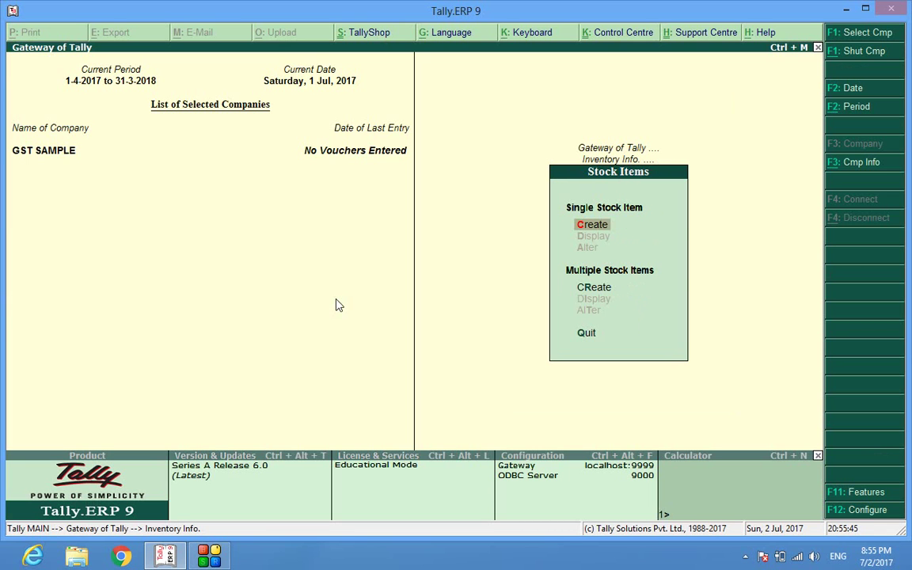
{"action": "key", "text": "Return"}
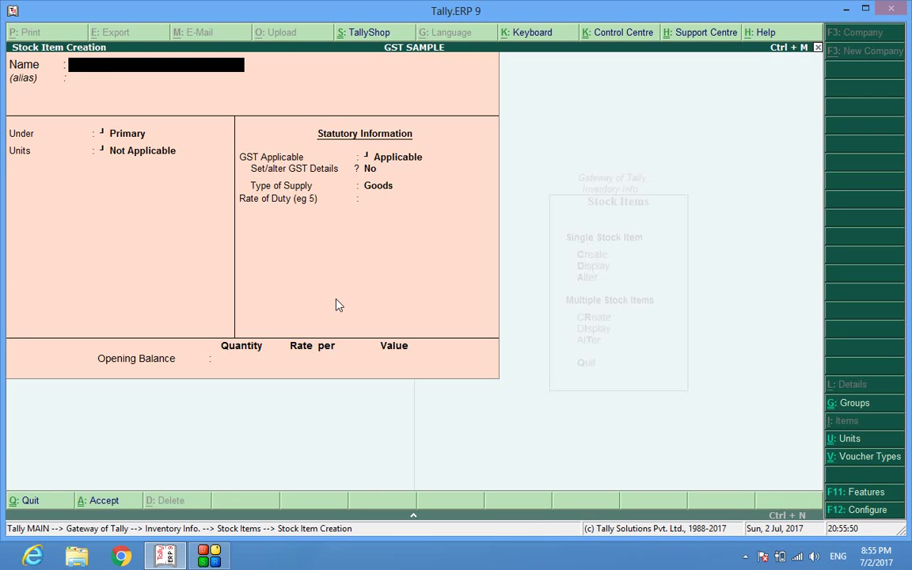
Step: Name the new stock item Hp X240 I3 Laptop and leave its alias blank
{"action": "type", "text": "Hp X240 i3 Lao"}
{"action": "key", "text": "BackSpace"}
{"action": "key", "text": "BackSpace"}
{"action": "type", "text": "aptop"}
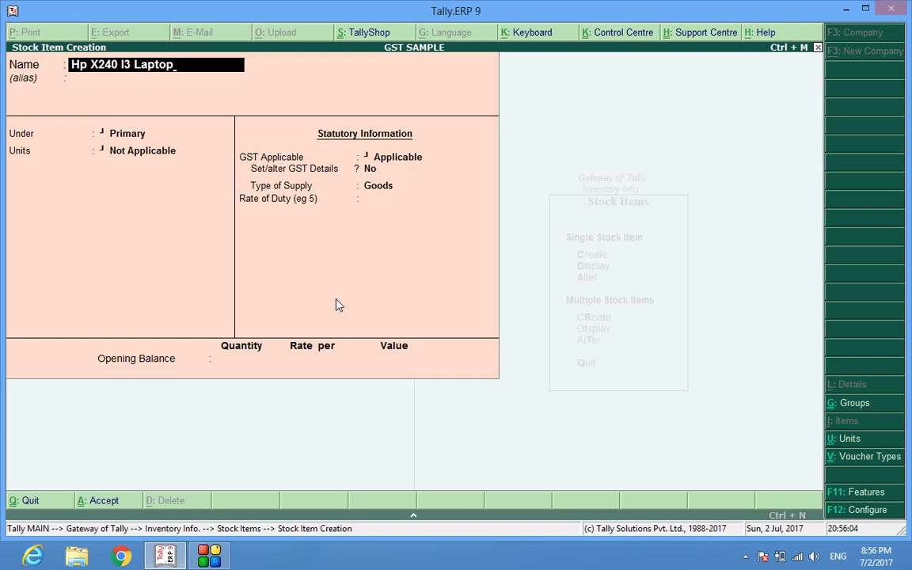
{"action": "key", "text": "Return"}
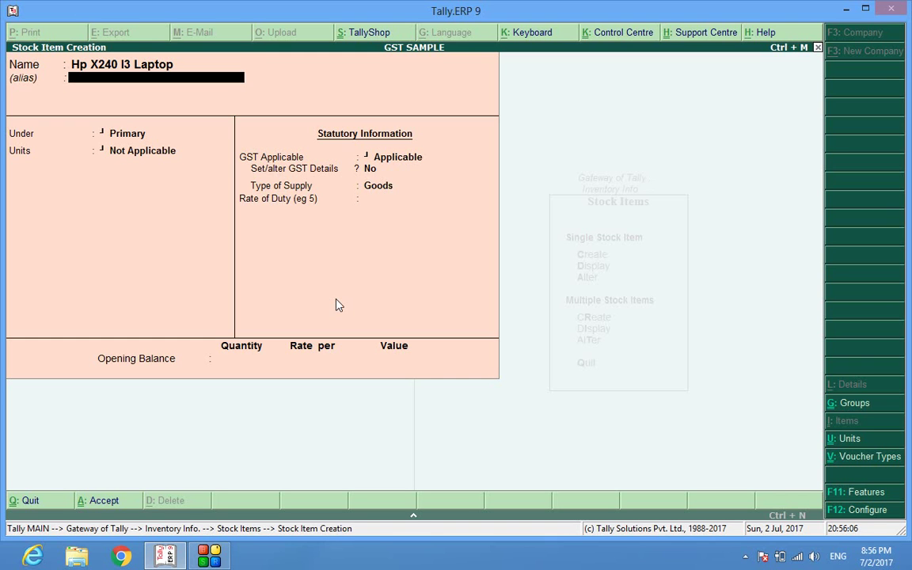
{"action": "key", "text": "Return"}
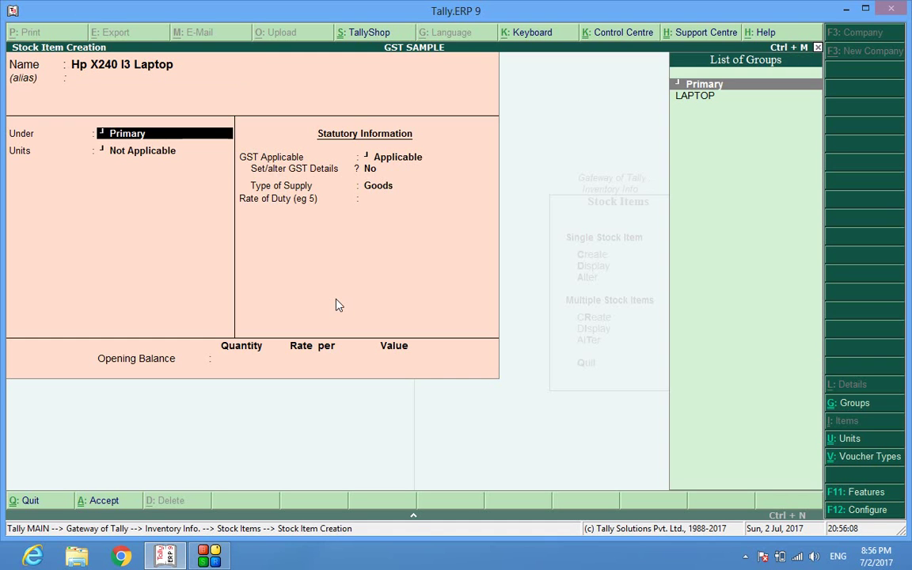
Step: Place the stock item under the LAPTOP group, with Pcs as its unit and GST set to Applicable
{"action": "key", "text": "Down"}
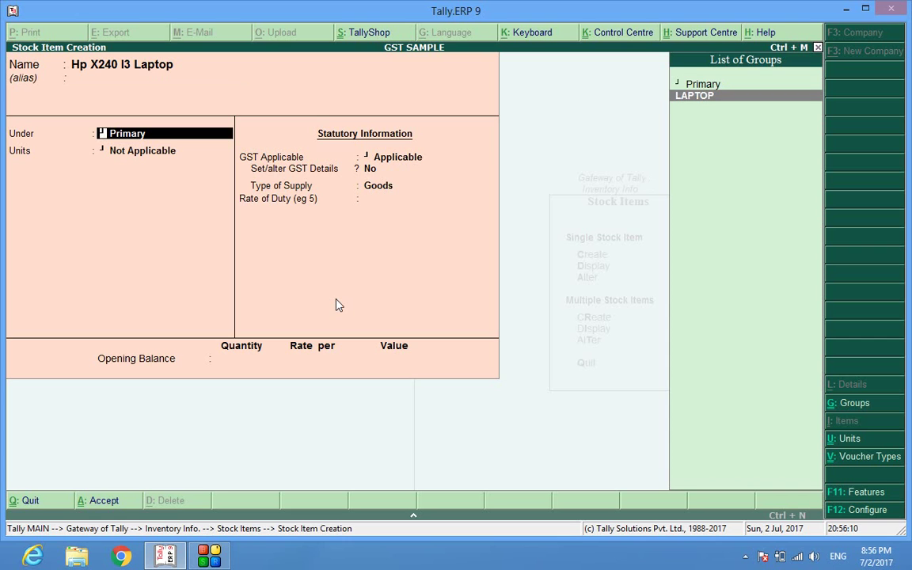
{"action": "key", "text": "Return"}
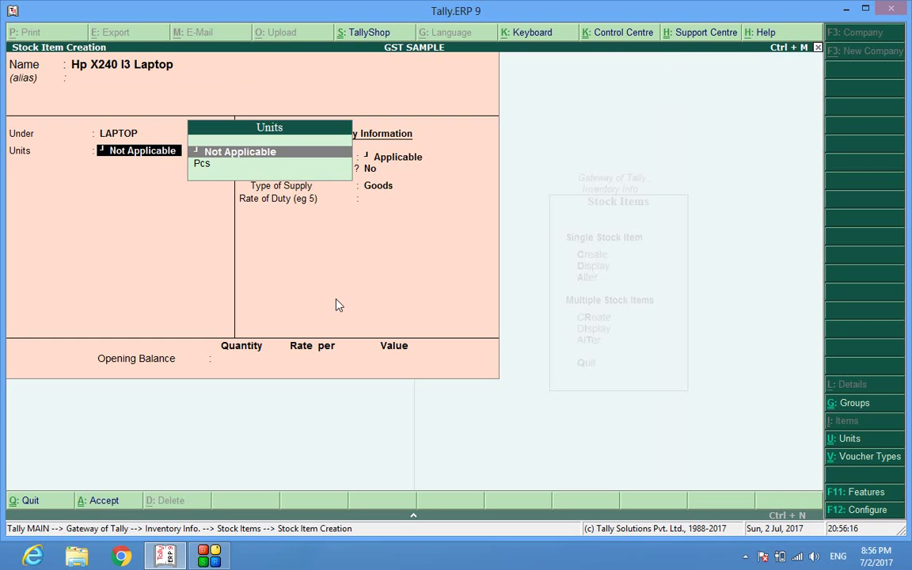
{"action": "key", "text": "Down"}
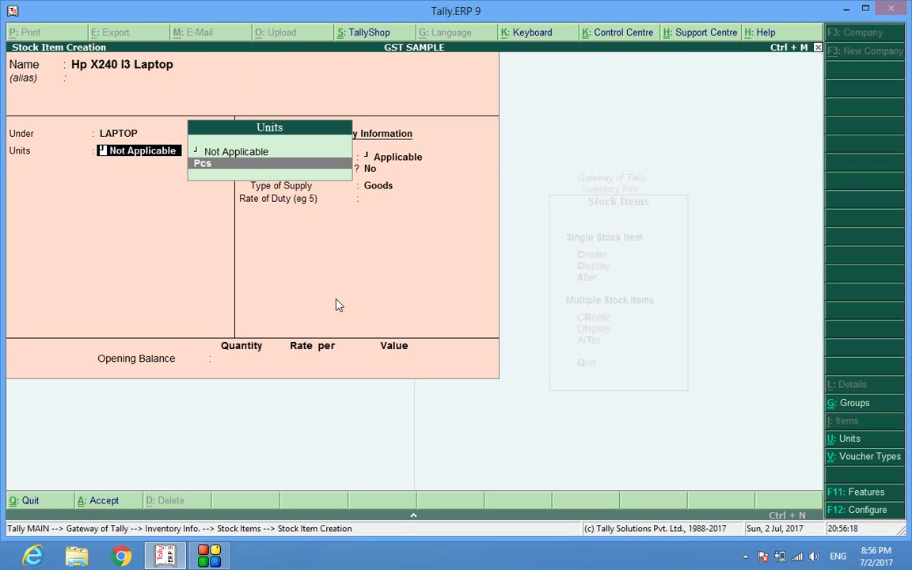
{"action": "key", "text": "Return"}
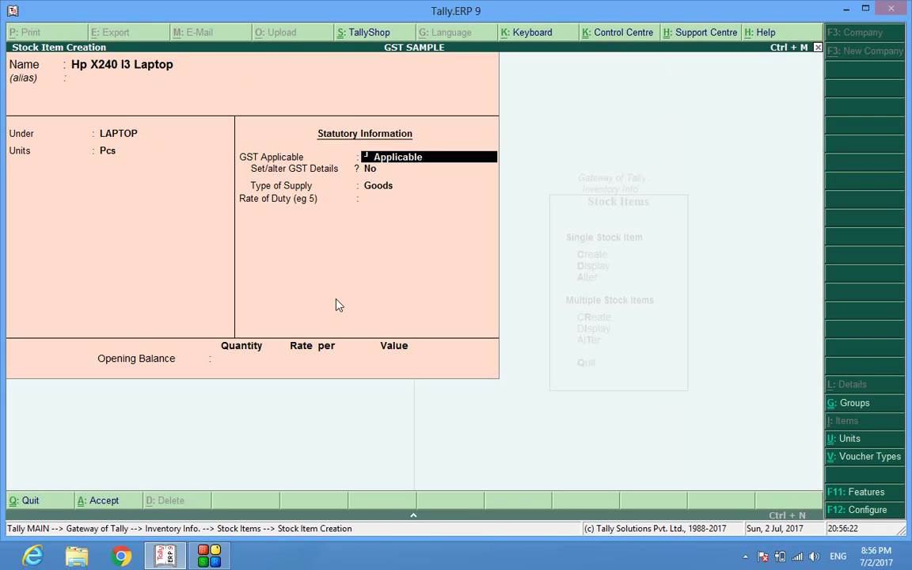
{"action": "key", "text": "Return"}
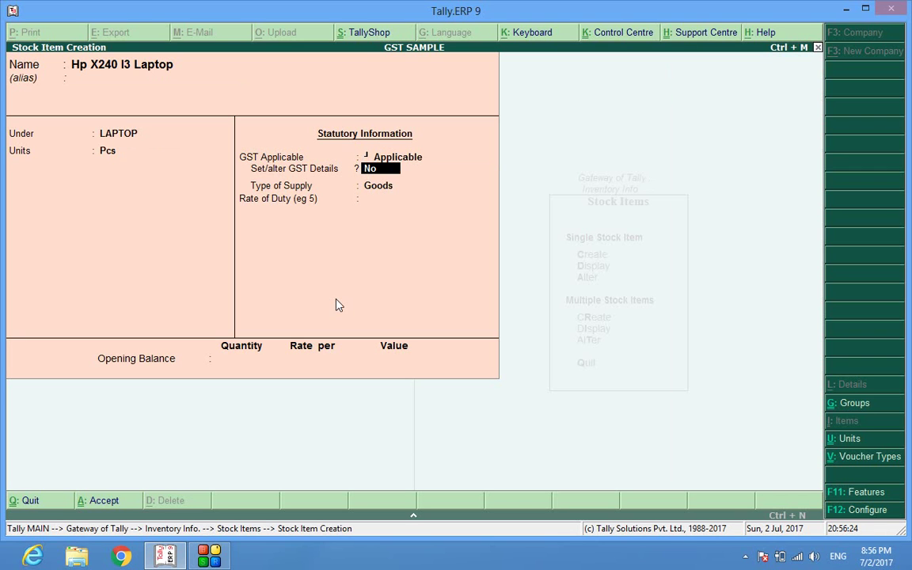
{"action": "type", "text": "y"}
{"action": "key", "text": "Return"}
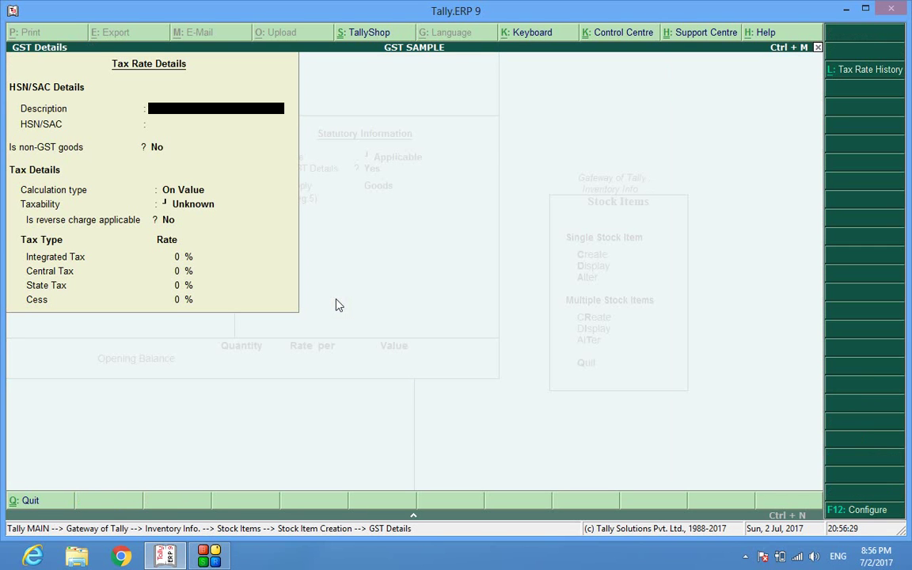
{"action": "key", "text": "Escape"}
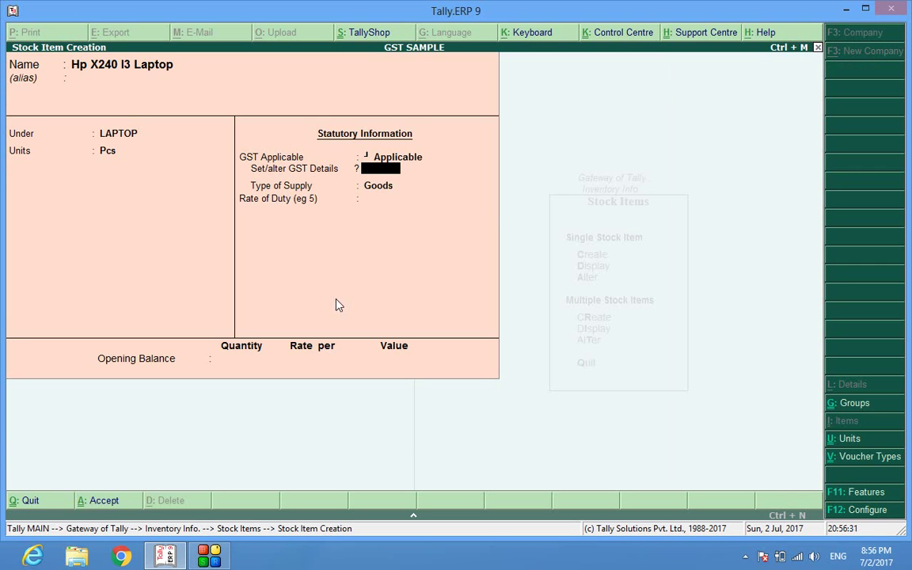
Step: Save the item with Set/alter GST Details at No, supply type Goods and duty rate 0, and return to the Gateway of Tally
{"action": "key", "text": "n"}
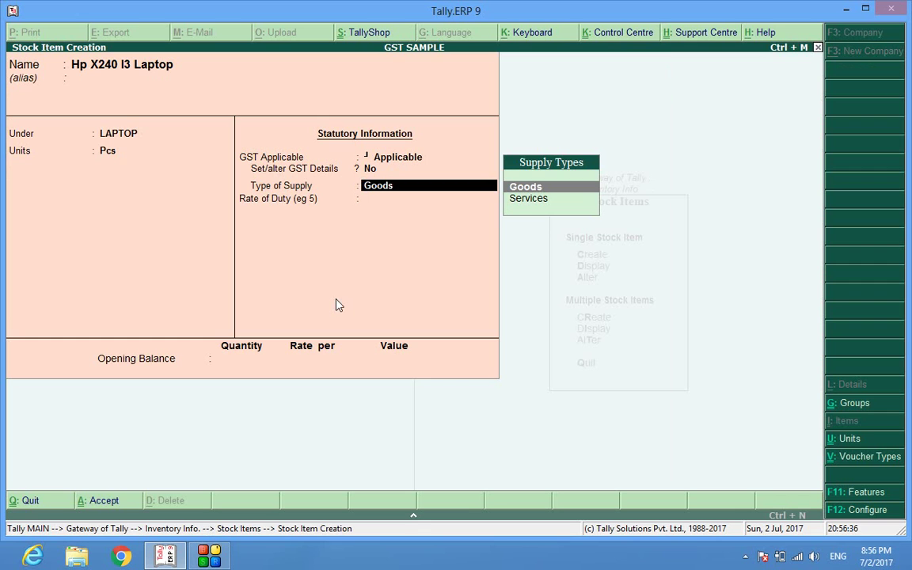
{"action": "key", "text": "Return"}
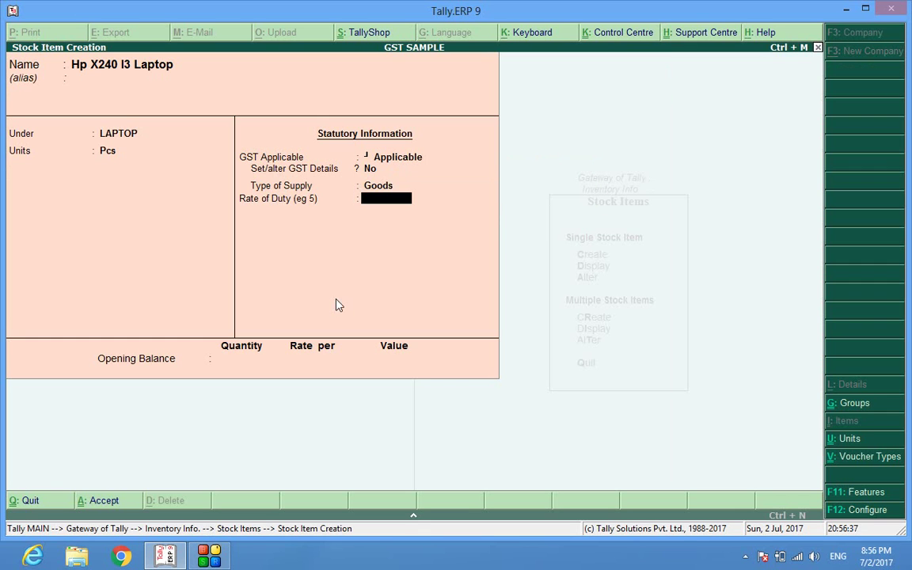
{"action": "key", "text": "Return"}
{"action": "key", "text": "Return"}
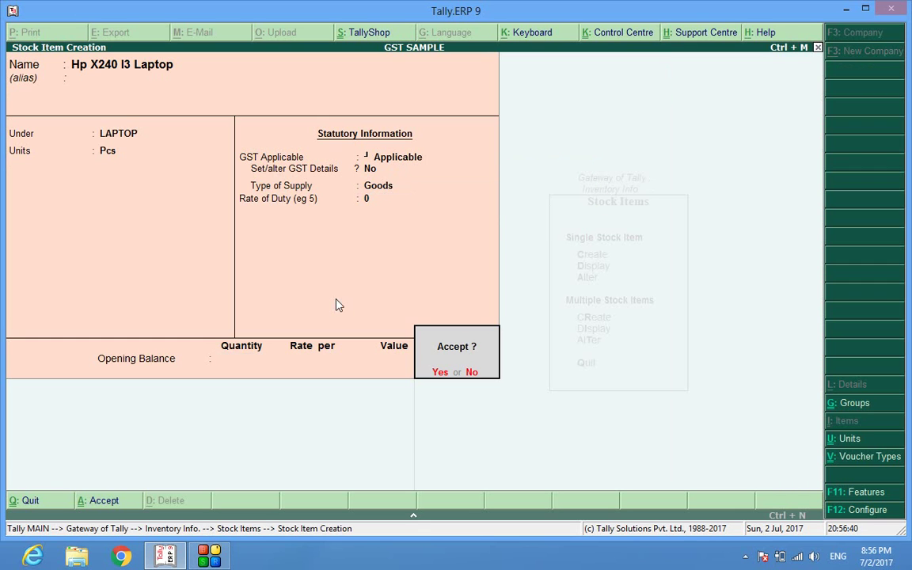
{"action": "key", "text": "Return"}
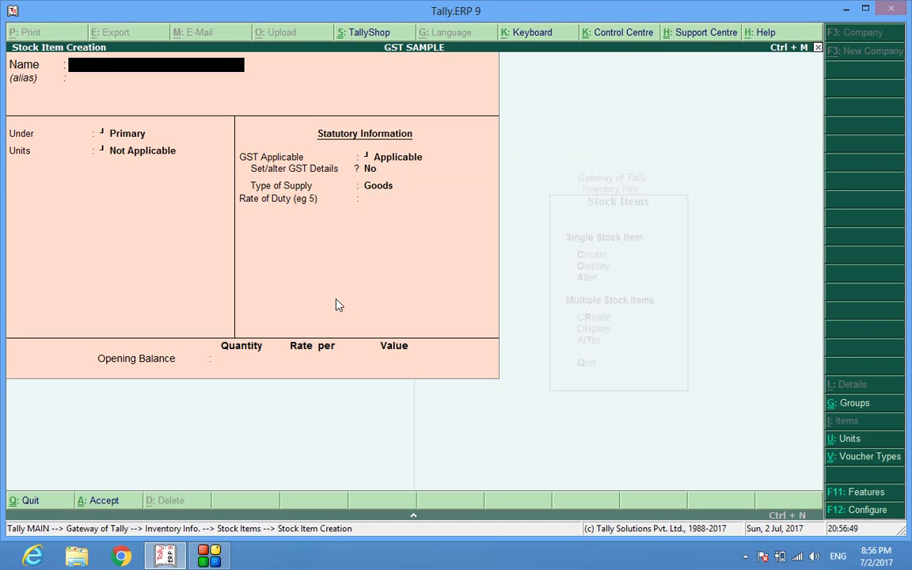
{"action": "key", "text": "Escape"}
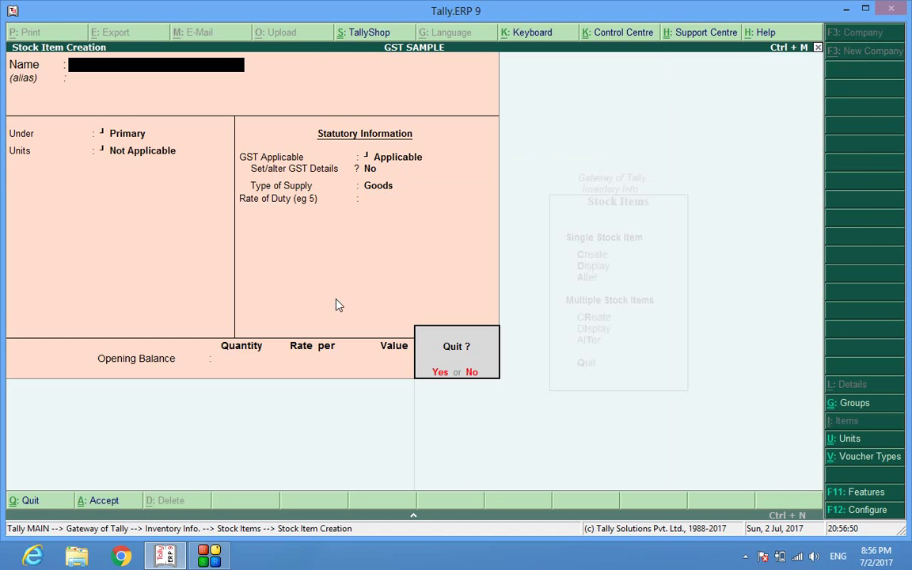
{"action": "key", "text": "y"}
{"action": "key", "text": "Escape"}
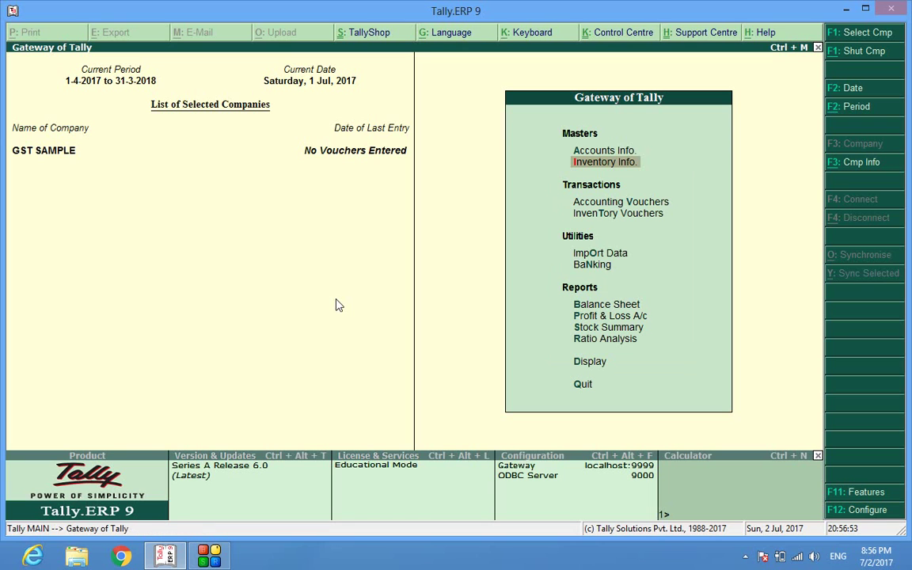